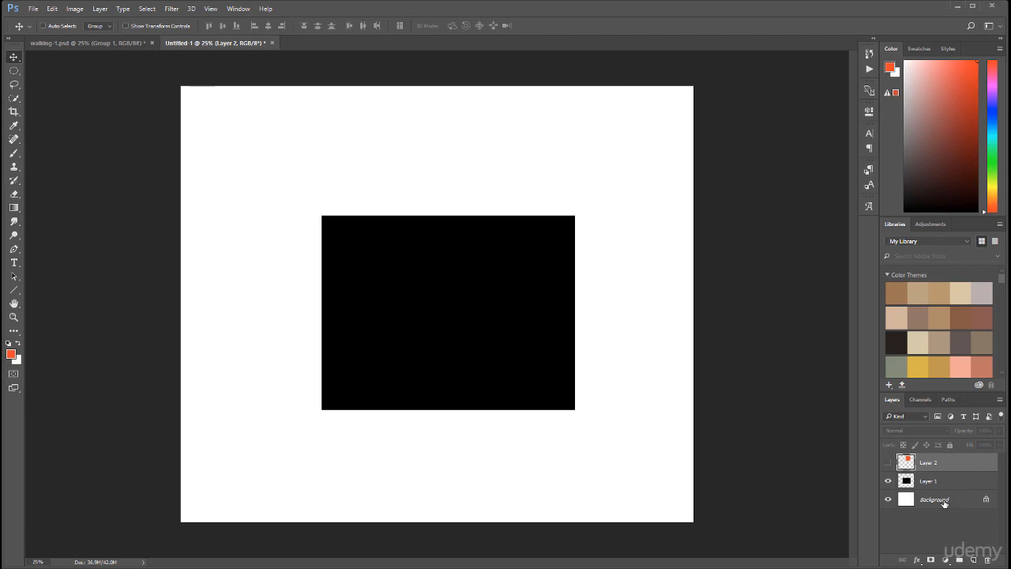
# Show Layer 2, place its orange circle across the black rectangle's upper edge, and clip the layer to Layer 1.
pyautogui.click(932, 476)
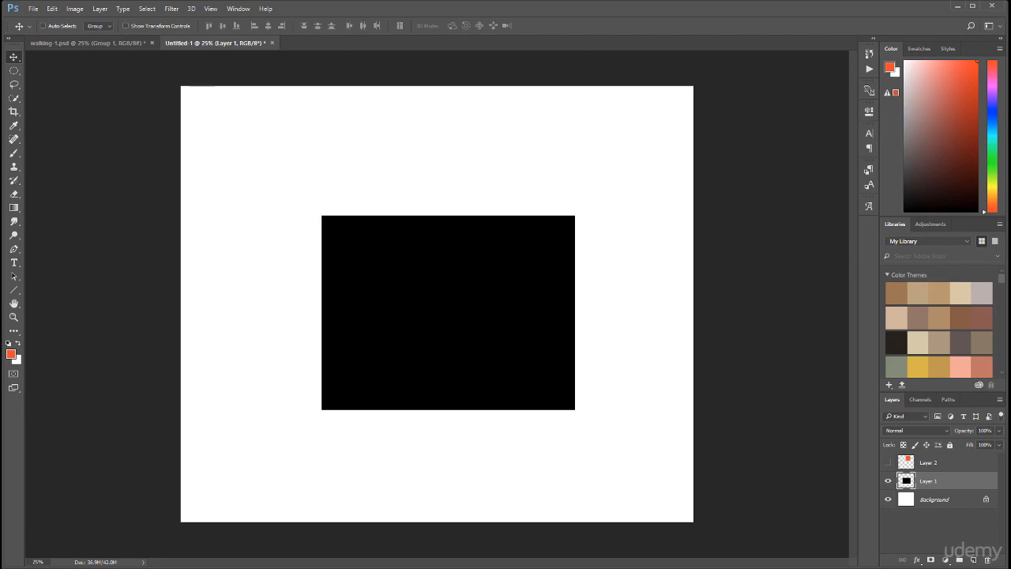
pyautogui.click(978, 466)
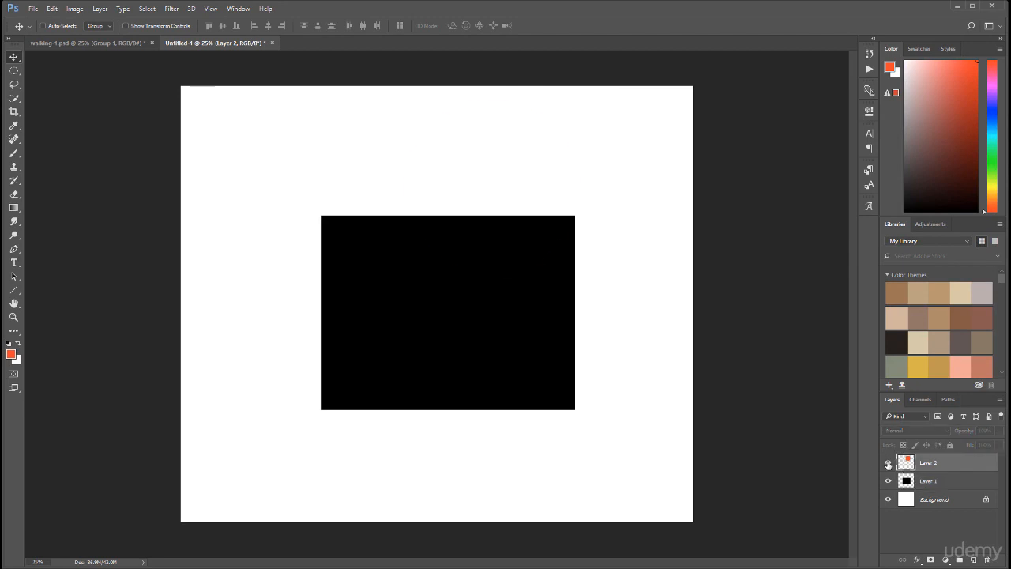
pyautogui.click(887, 463)
pyautogui.moveTo(521, 213); pyautogui.dragTo(482, 203)
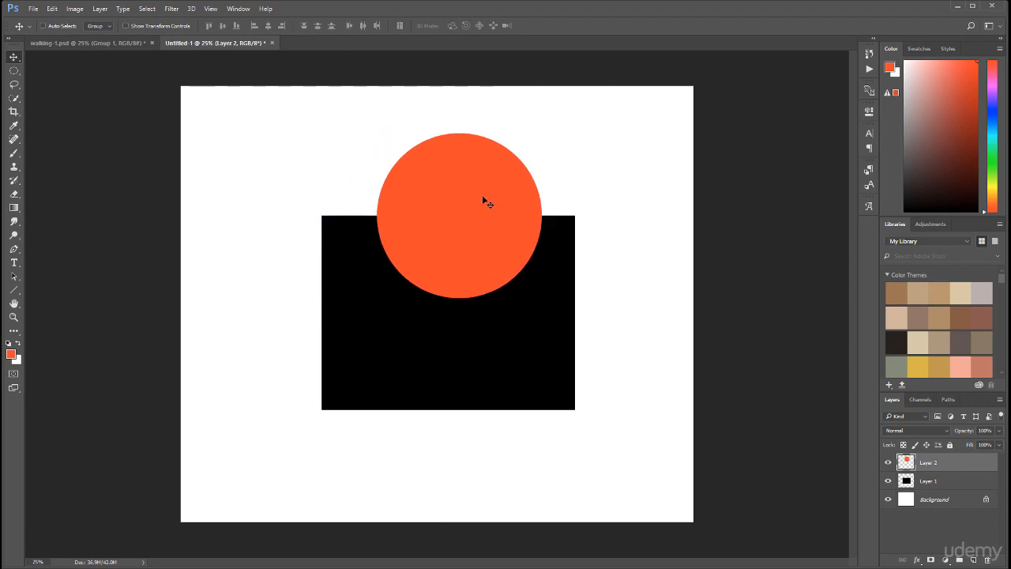
pyautogui.keyDown('alt'); pyautogui.click(972, 468); pyautogui.keyUp('alt')
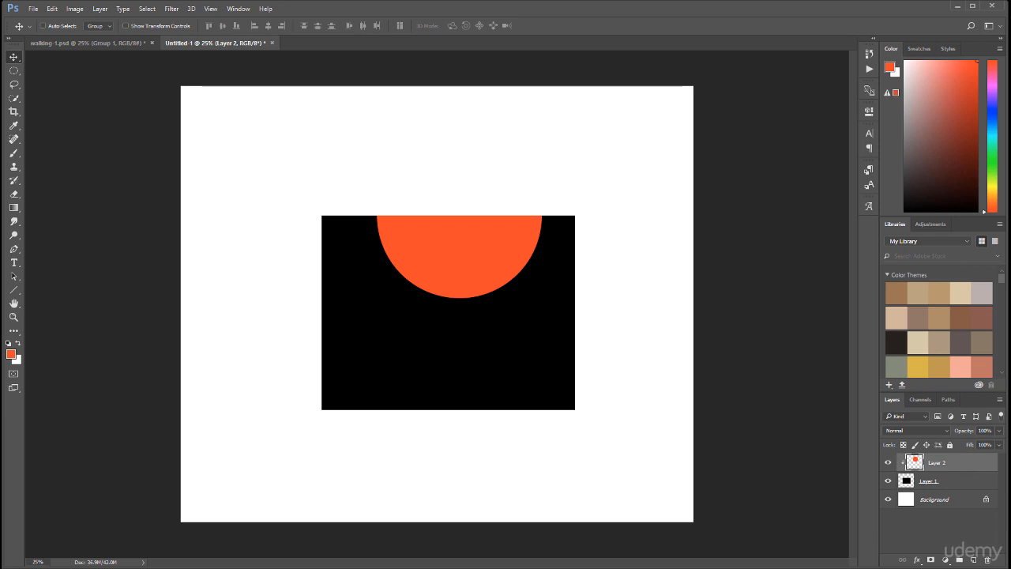
# Rename Layer 1 as Parent and Layer 2 as Child.
pyautogui.doubleClick(929, 481)
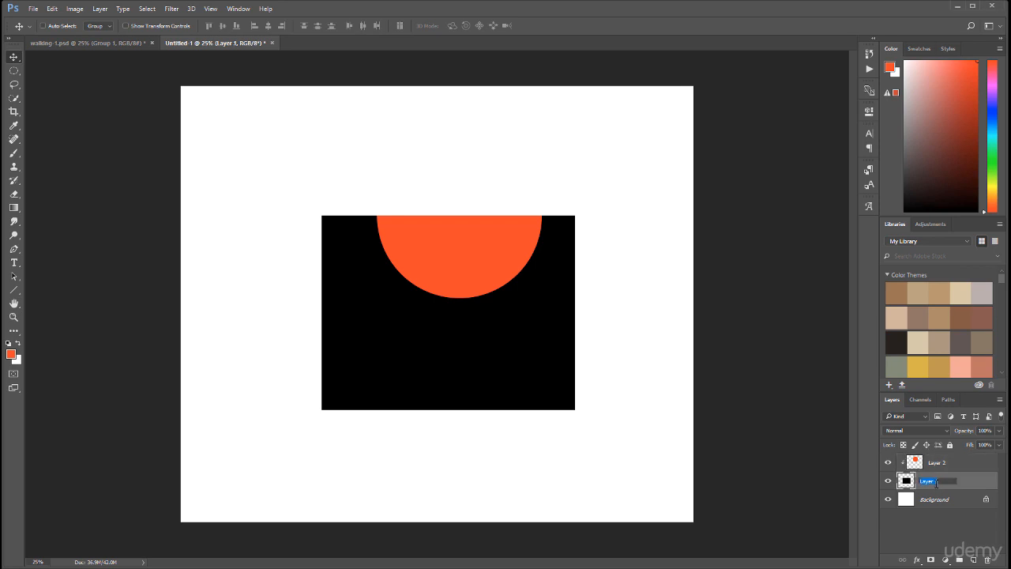
pyautogui.write('Pe')
pyautogui.doubleClick(945, 463)
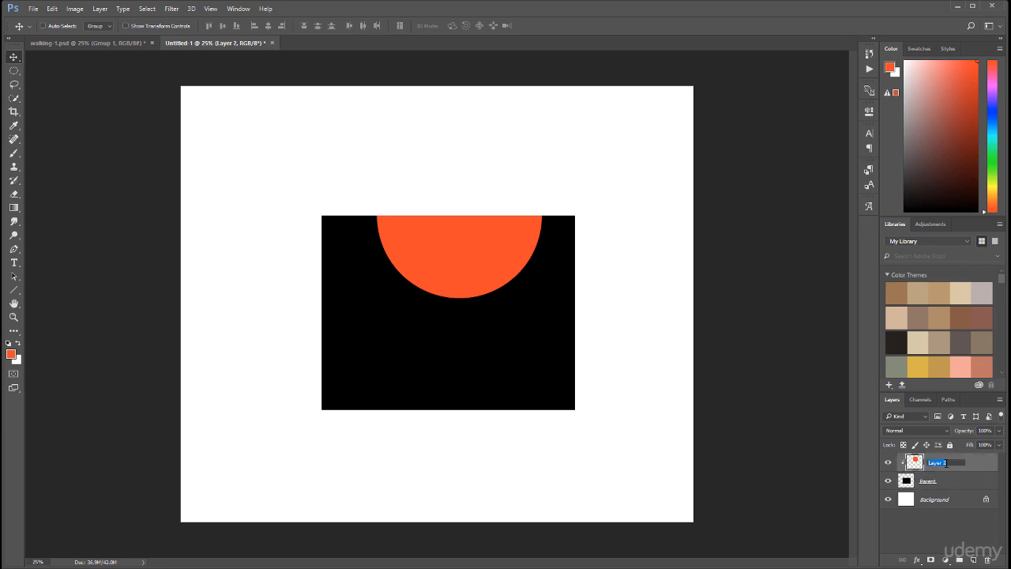
pyautogui.write('Child')
pyautogui.press('Return')
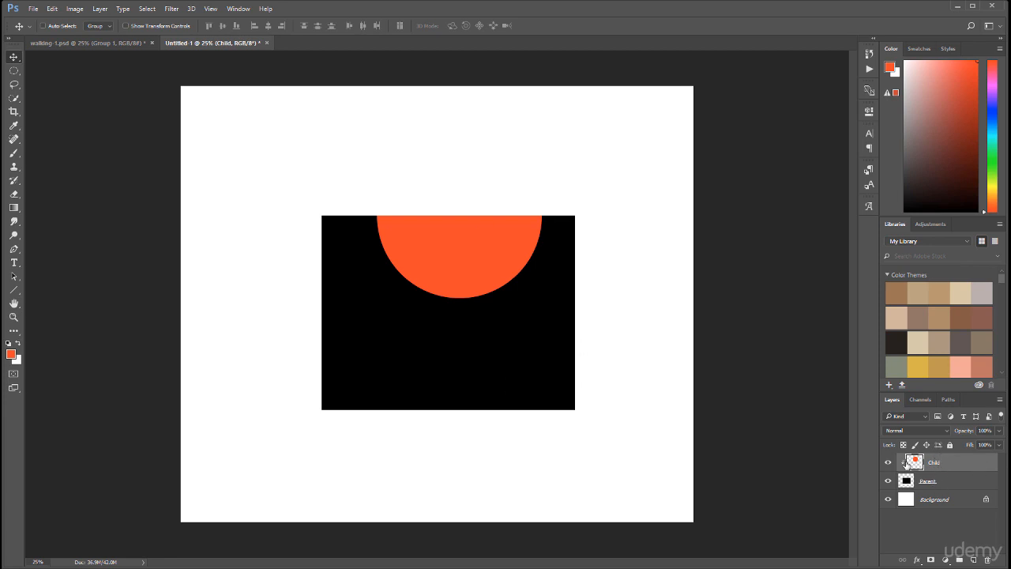
# Compare the artwork with the Child layer unclipped and hidden, and clip the shown layer to Parent again.
pyautogui.keyDown('alt'); pyautogui.click(964, 470); pyautogui.keyUp('alt')
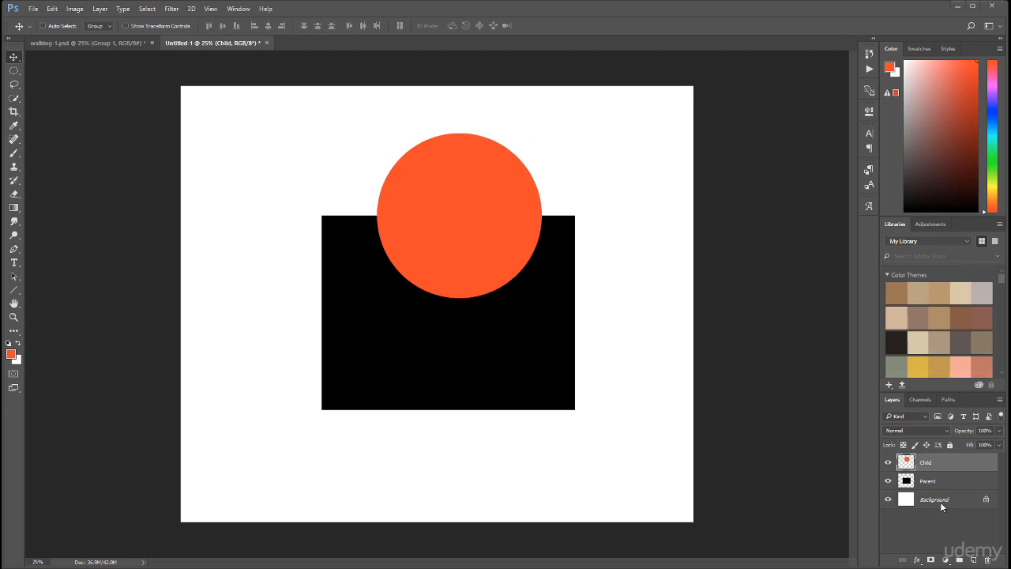
pyautogui.click(888, 465)
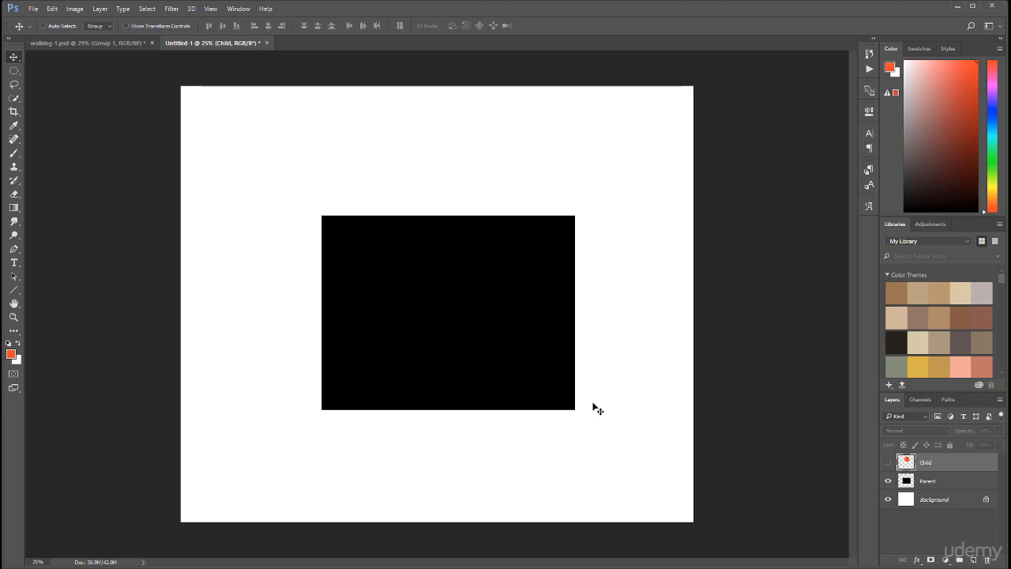
pyautogui.click(887, 462)
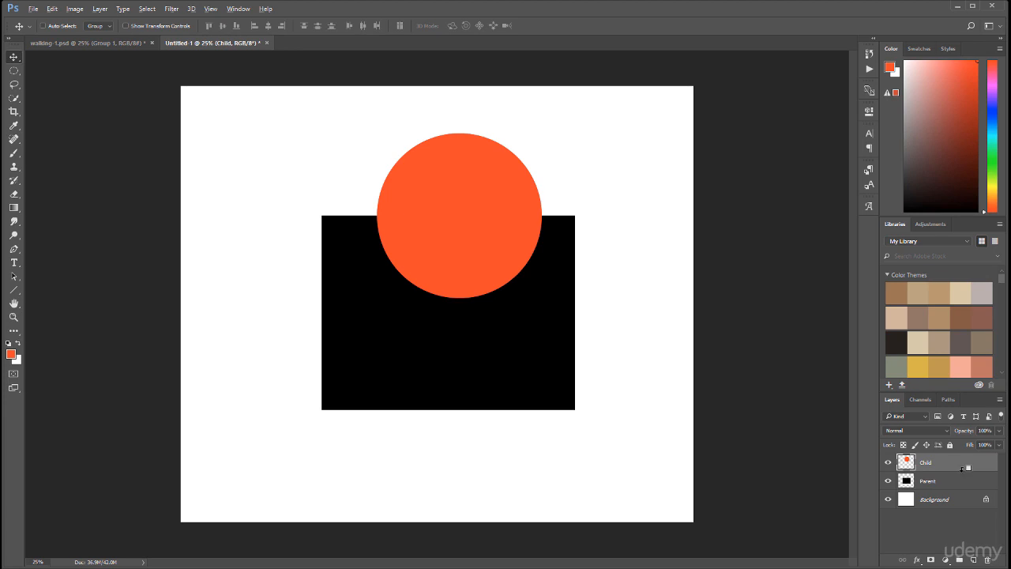
pyautogui.keyDown('alt'); pyautogui.click(961, 468); pyautogui.keyUp('alt')
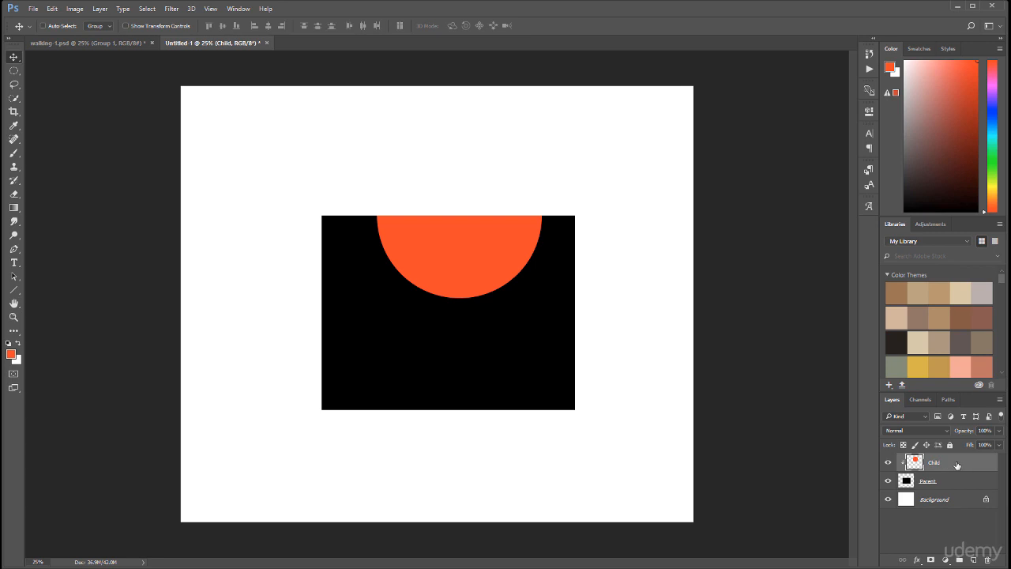
# Add a Black & White adjustment layer above Child and release Child's clipping mask.
pyautogui.click(945, 560)
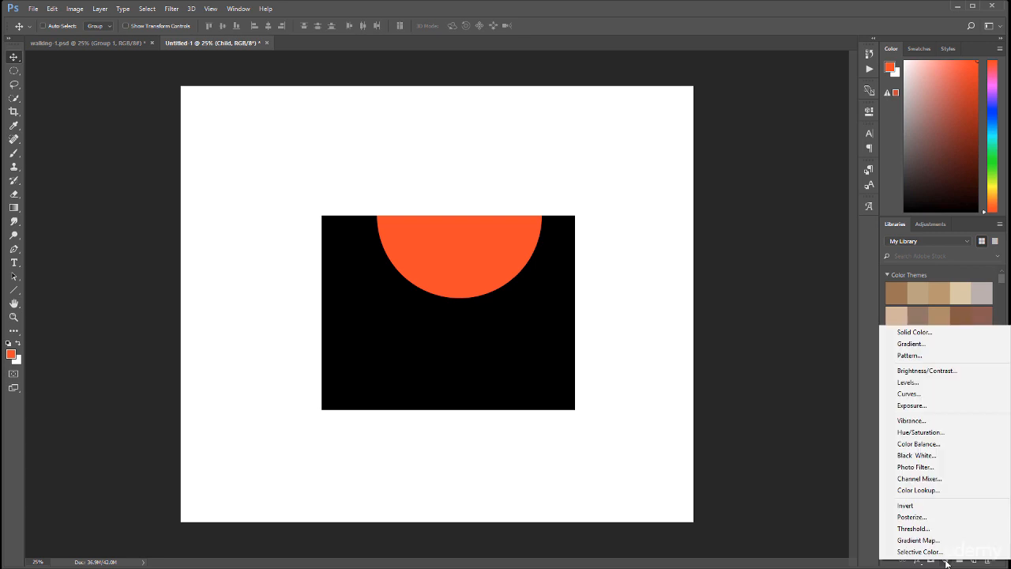
pyautogui.click(954, 455)
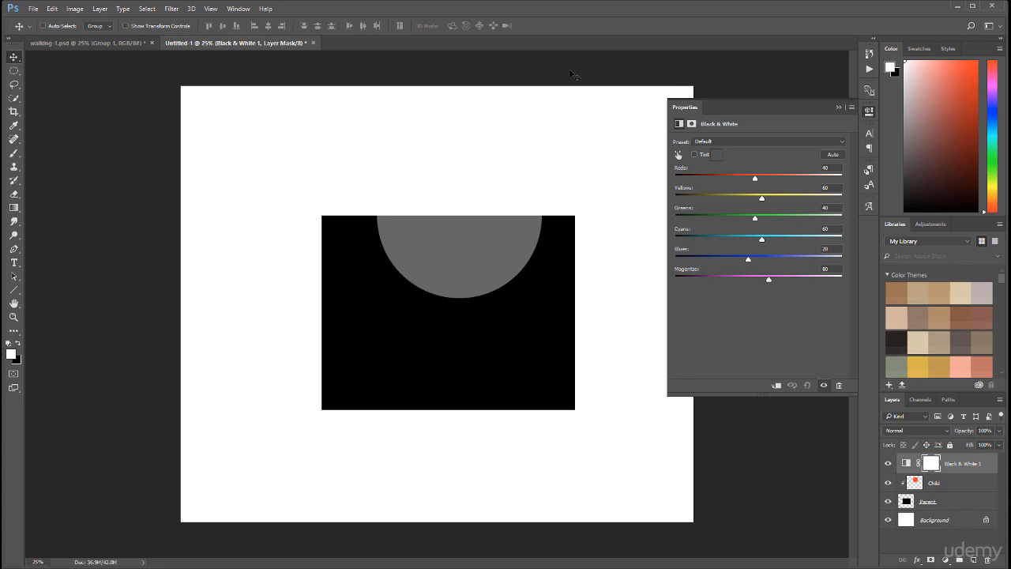
pyautogui.click(870, 111)
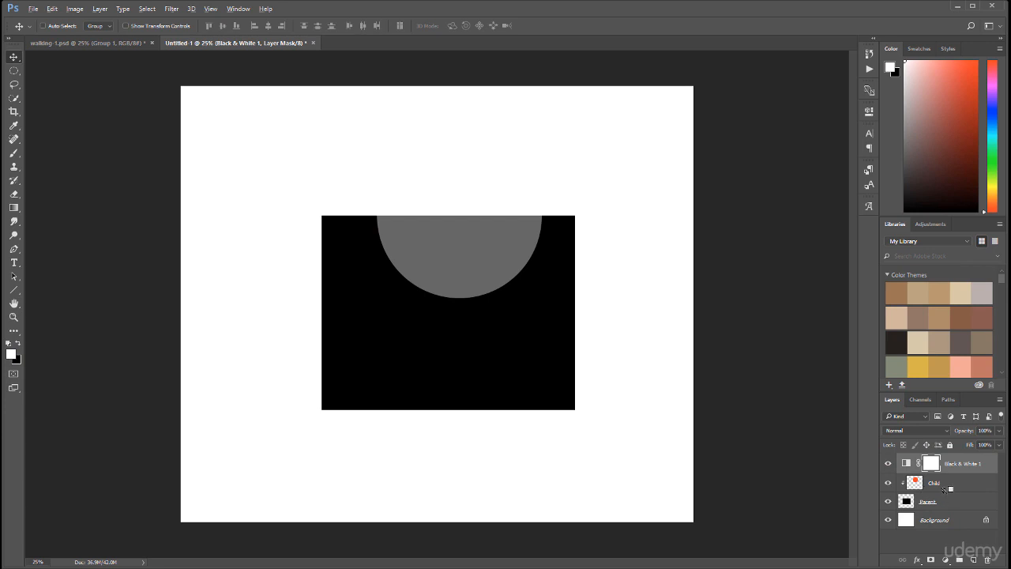
pyautogui.keyDown('alt'); pyautogui.click(943, 489); pyautogui.keyUp('alt')
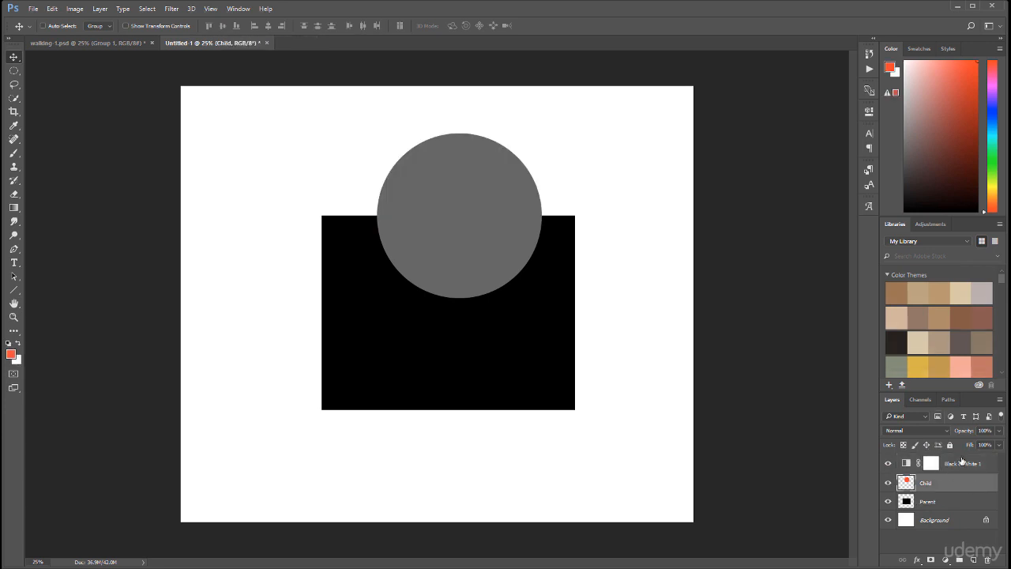
# Fill the rectangle on the Parent layer with blue 0096ff.
pyautogui.click(931, 501)
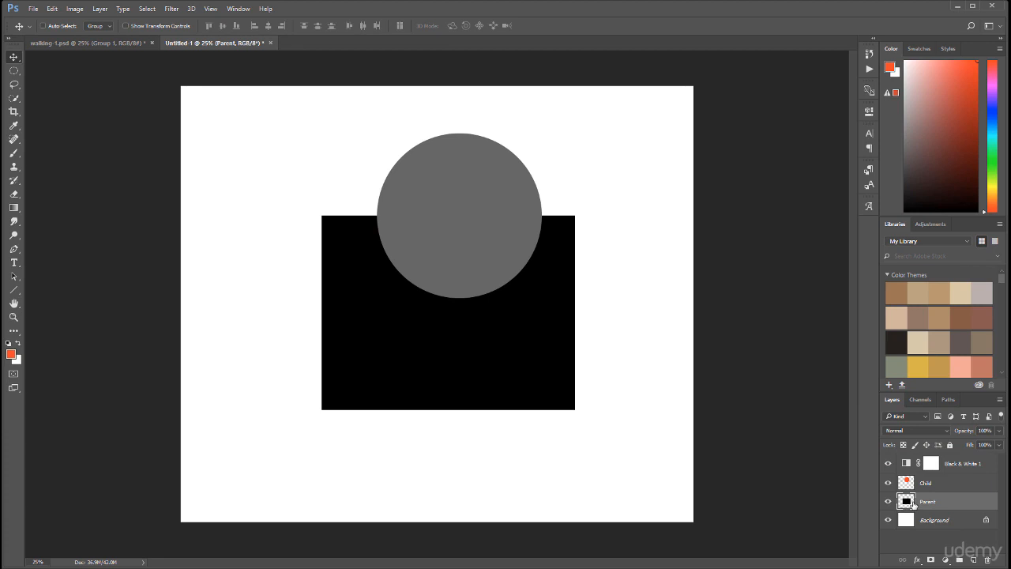
pyautogui.keyDown('ctrl'); pyautogui.click(908, 503); pyautogui.keyUp('ctrl')
pyautogui.click(11, 353)
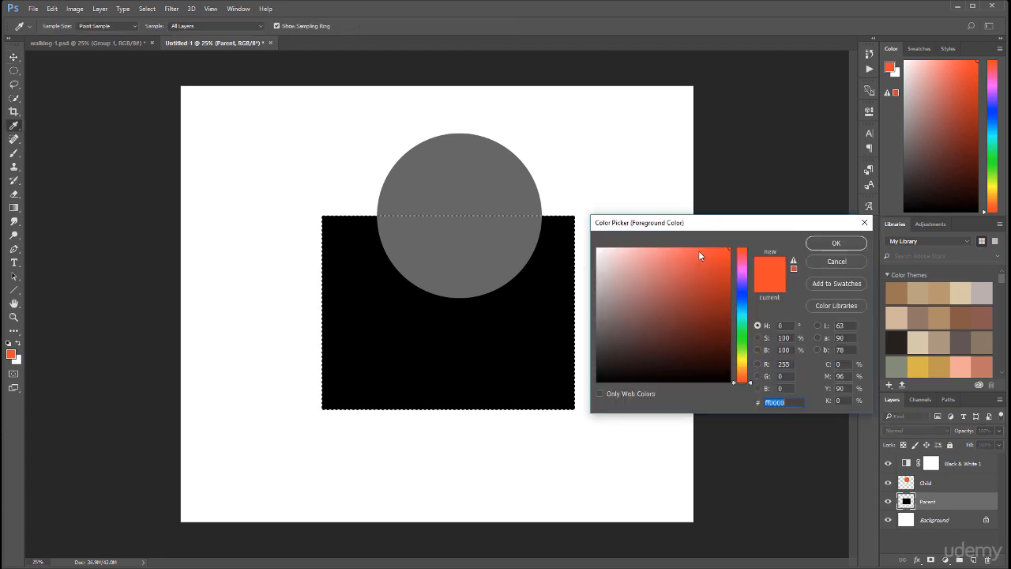
pyautogui.click(741, 303)
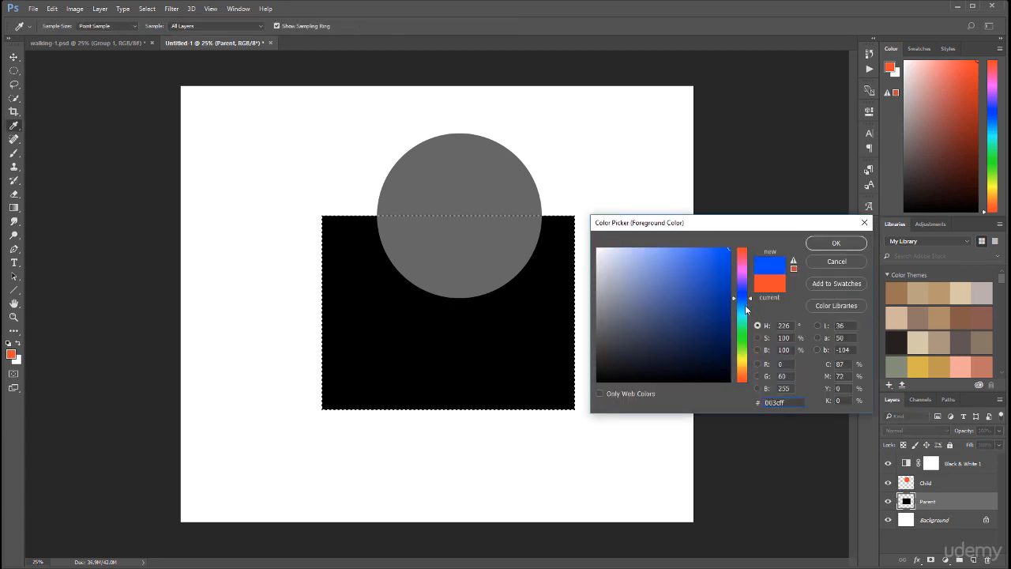
pyautogui.click(824, 243)
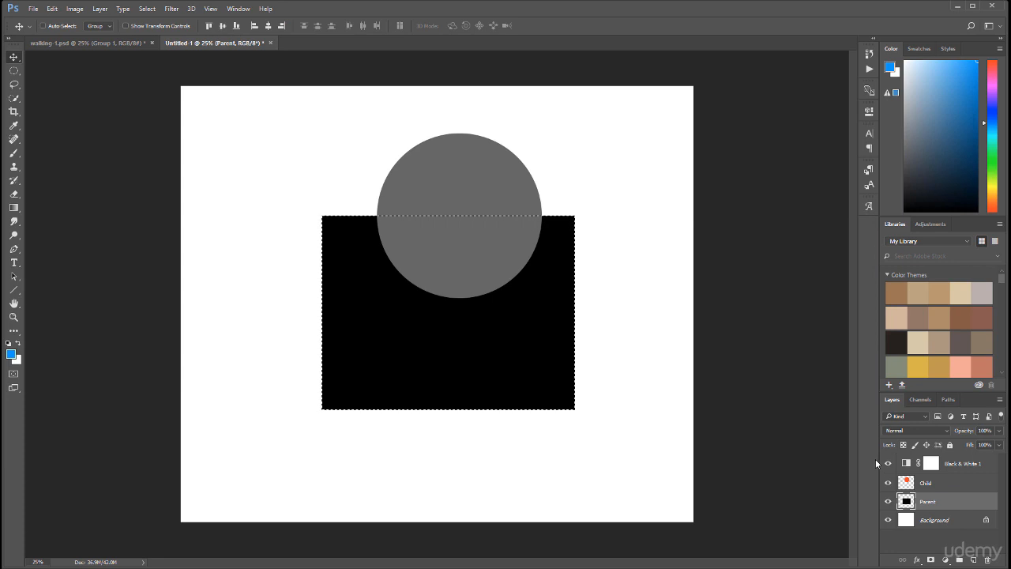
pyautogui.hotkey('alt', 'BackSpace')
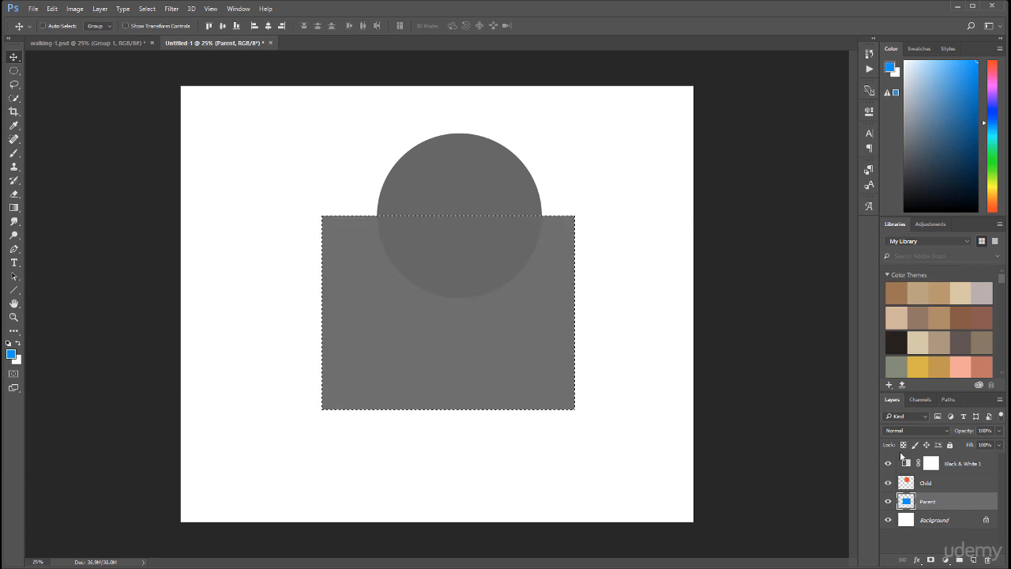
# Hide the Black & White 1 adjustment layer and clear the selection around the rectangle.
pyautogui.click(887, 464)
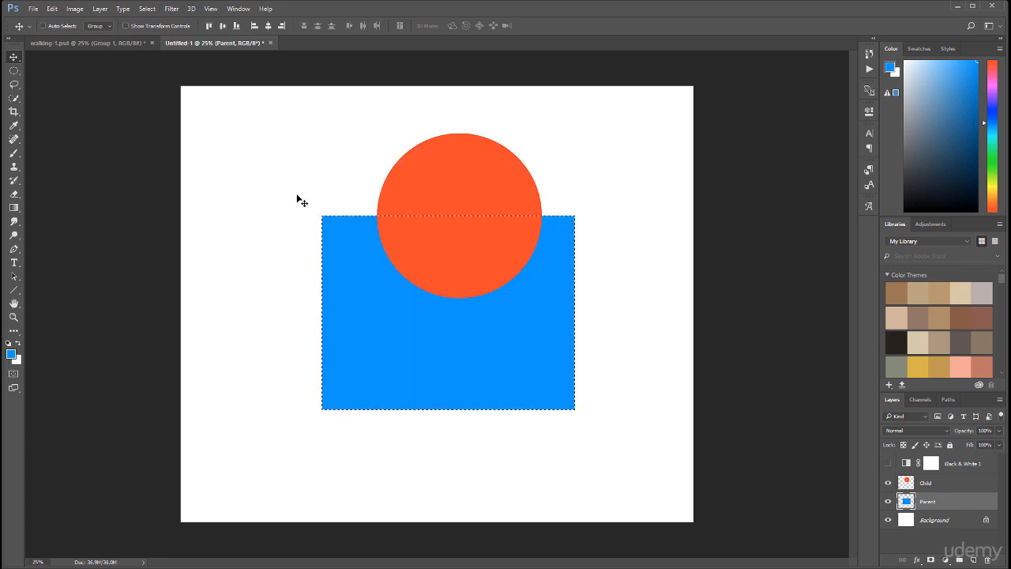
pyautogui.click(14, 70)
pyautogui.hotkey('ctrl', 'd')
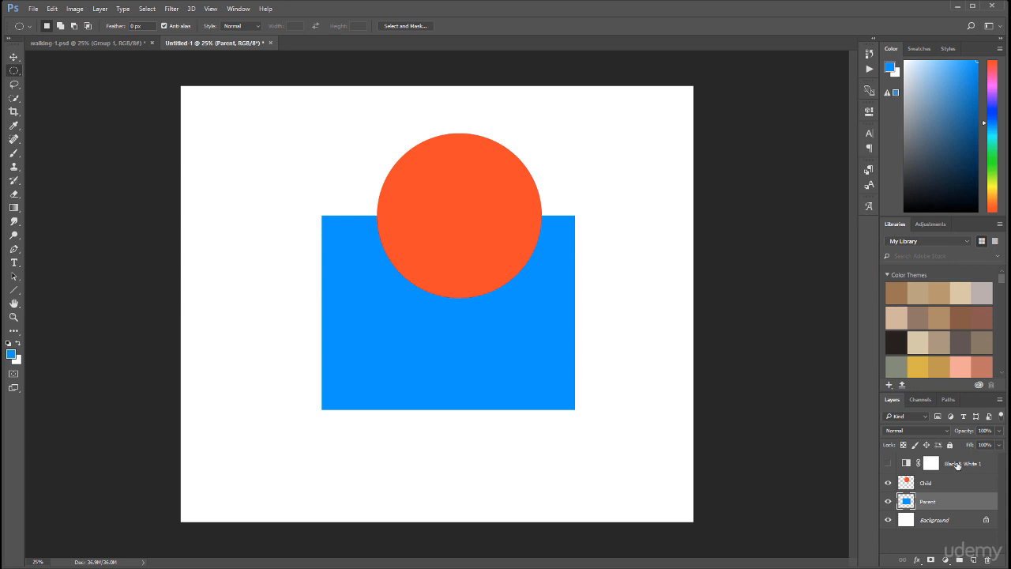
# Show the Black & White 1 adjustment layer again and move it between Child and Parent.
pyautogui.click(888, 463)
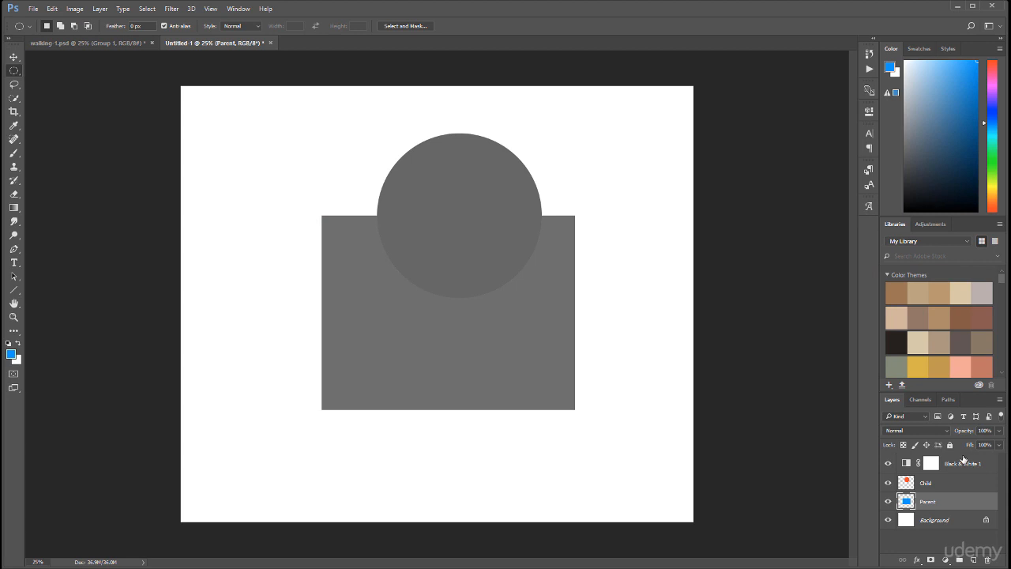
pyautogui.click(13, 58)
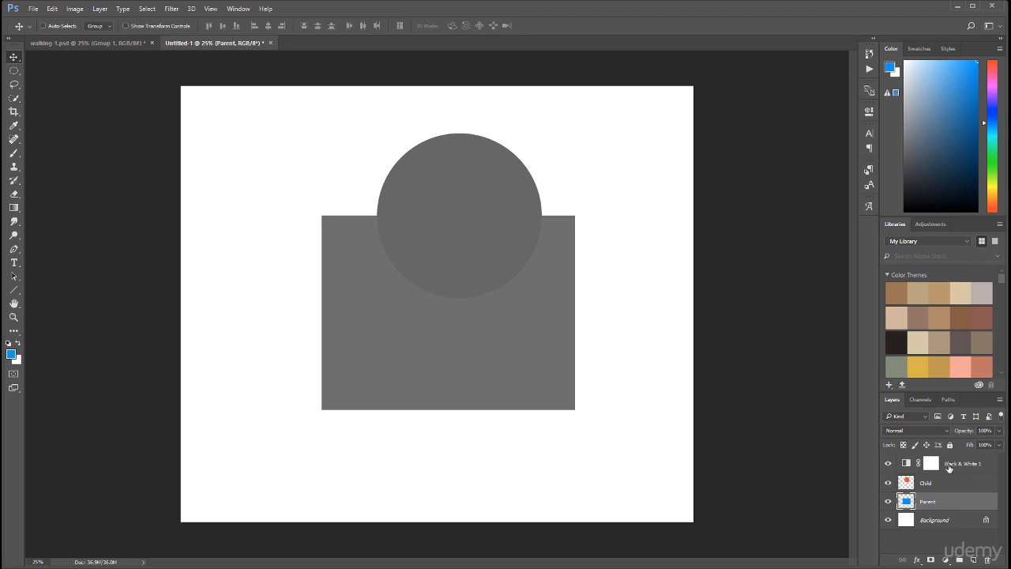
pyautogui.moveTo(958, 464); pyautogui.dragTo(968, 493)
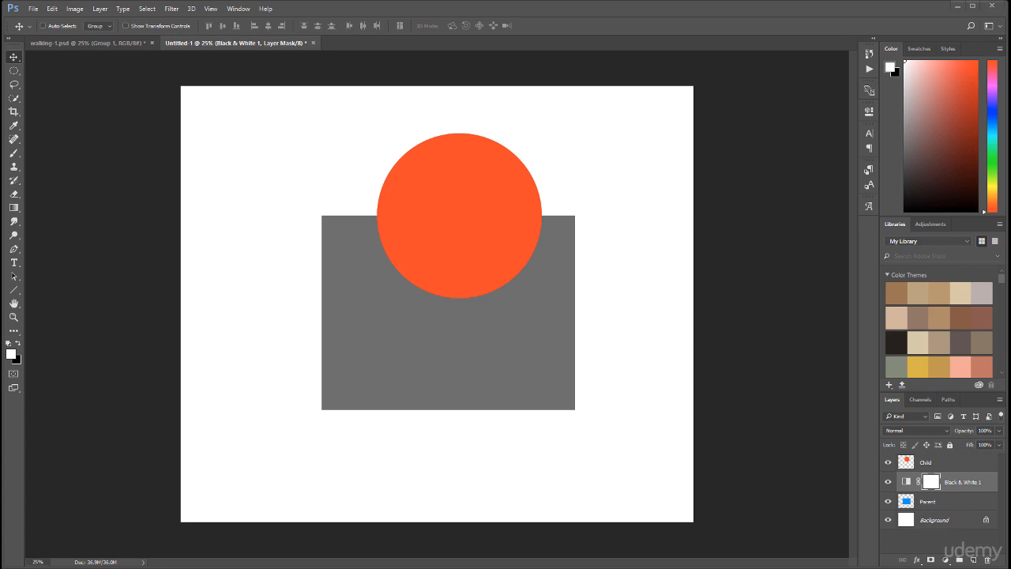
# Paint freehand green (00ff00) strokes with the Brush on the Background layer, around and beneath the rectangle.
pyautogui.click(956, 521)
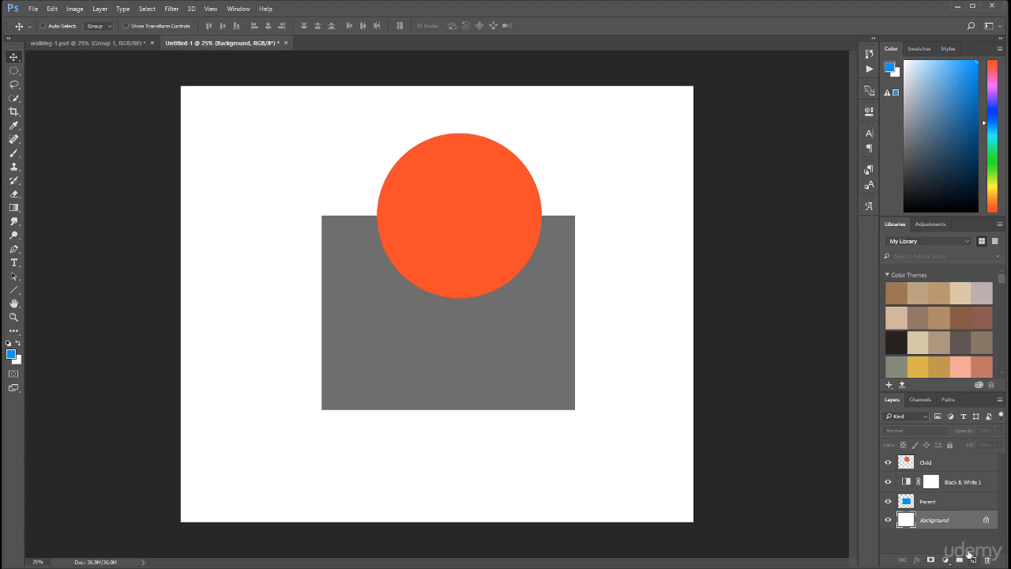
pyautogui.click(13, 154)
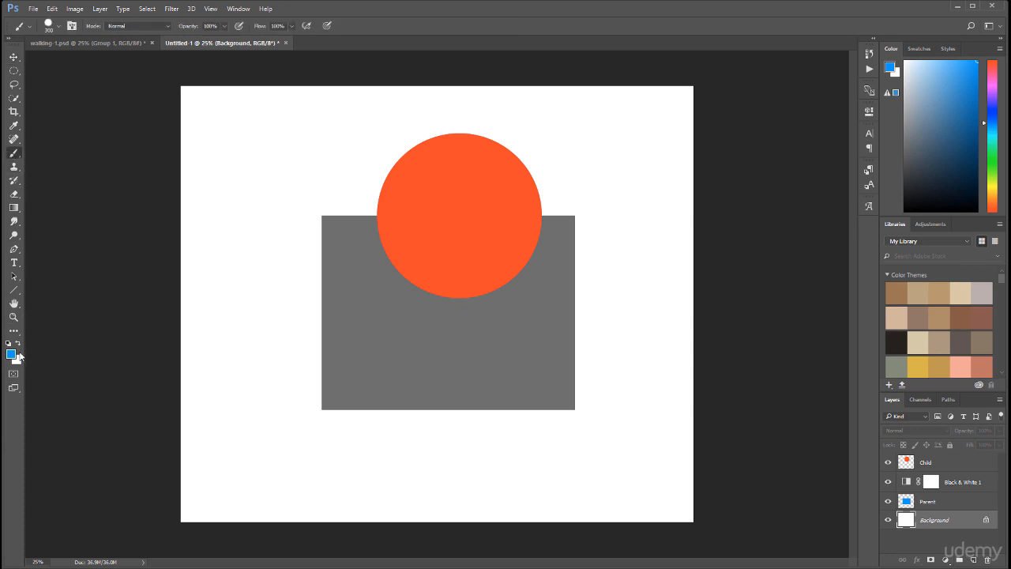
pyautogui.click(12, 354)
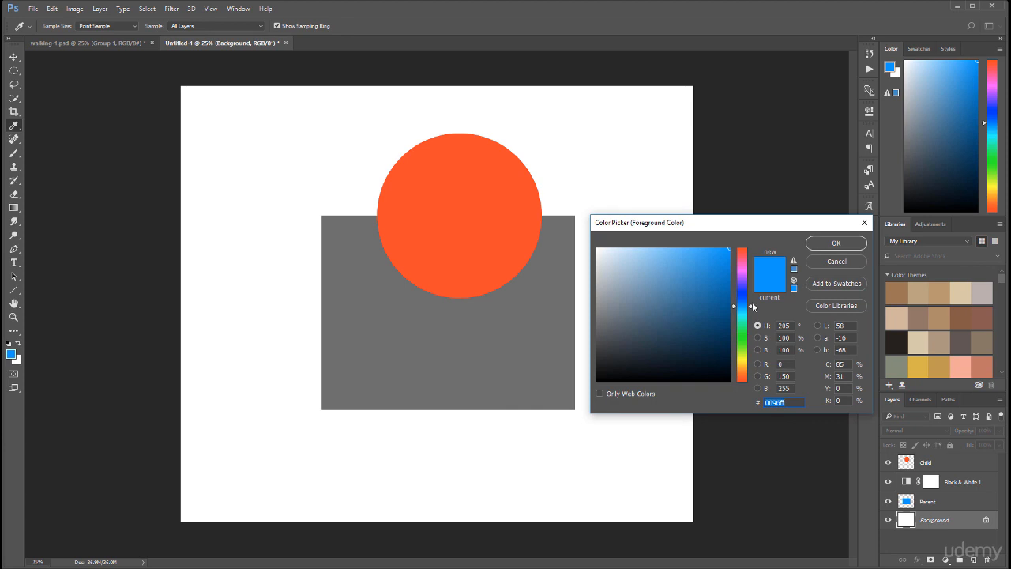
pyautogui.click(745, 337)
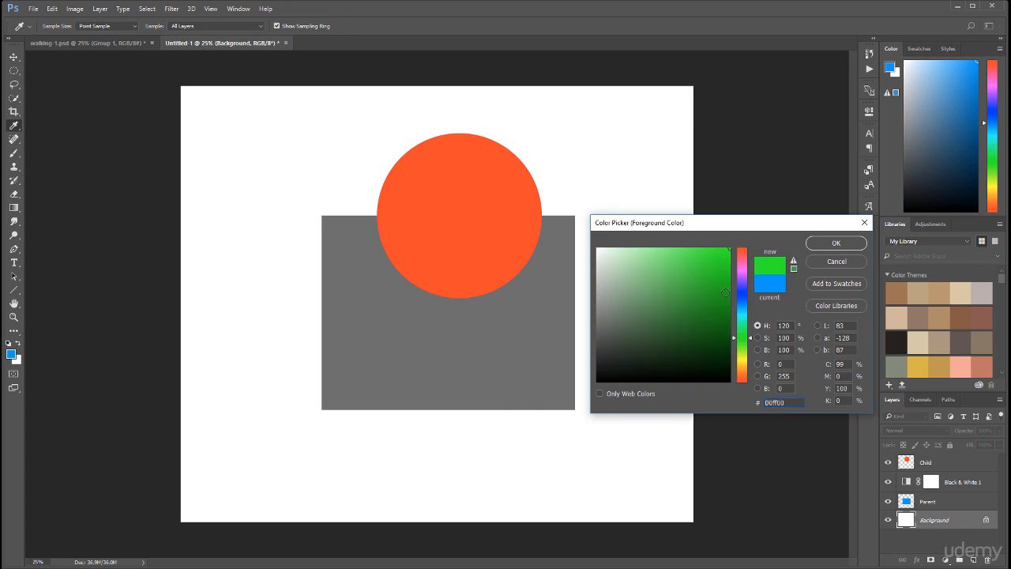
pyautogui.click(836, 242)
pyautogui.moveTo(400, 483)
pyautogui.mouseDown()
pyautogui.moveTo(424, 253)
pyautogui.moveTo(365, 218)
pyautogui.moveTo(282, 298)
pyautogui.moveTo(323, 331)
pyautogui.moveTo(289, 406)
pyautogui.moveTo(426, 415)
pyautogui.moveTo(304, 470)
pyautogui.mouseUp()
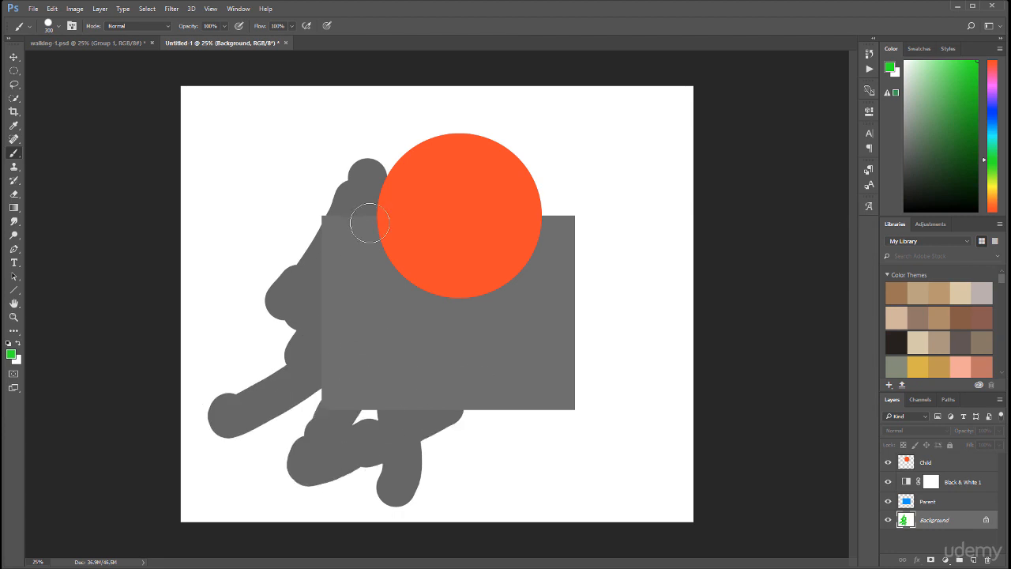
pyautogui.moveTo(420, 352)
pyautogui.mouseDown()
pyautogui.moveTo(449, 437)
pyautogui.moveTo(437, 402)
pyautogui.moveTo(539, 426)
pyautogui.mouseUp()
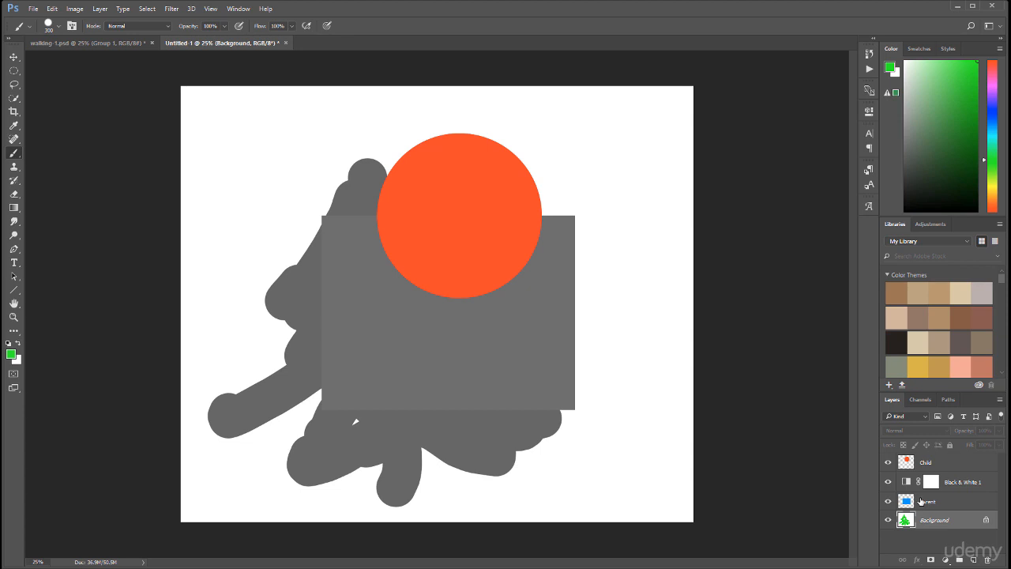
# Clip Black & White 1 to Parent, and try Child below Parent before returning it to the top of the stack.
pyautogui.click(13, 57)
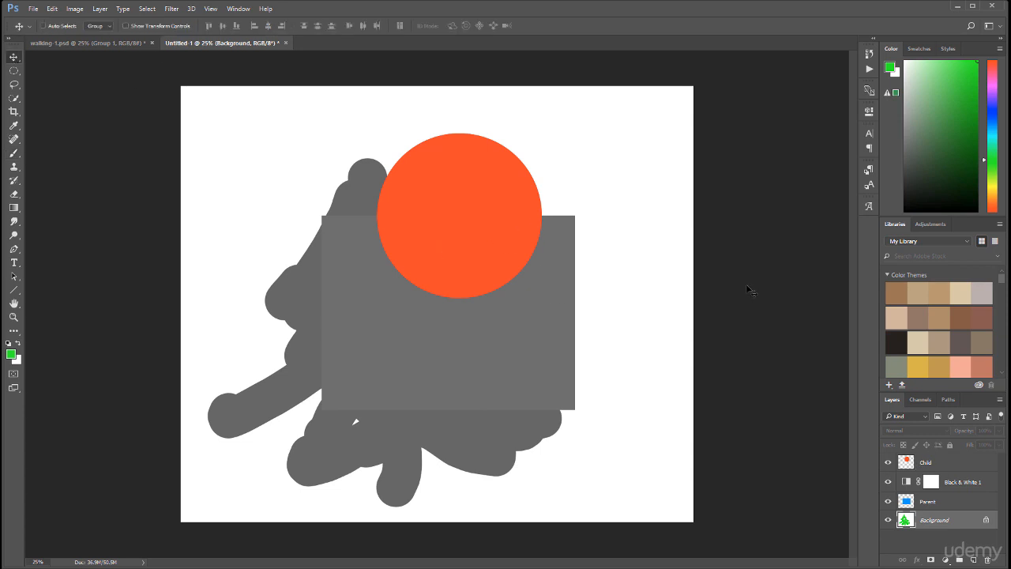
pyautogui.keyDown('alt'); pyautogui.click(970, 488); pyautogui.keyUp('alt')
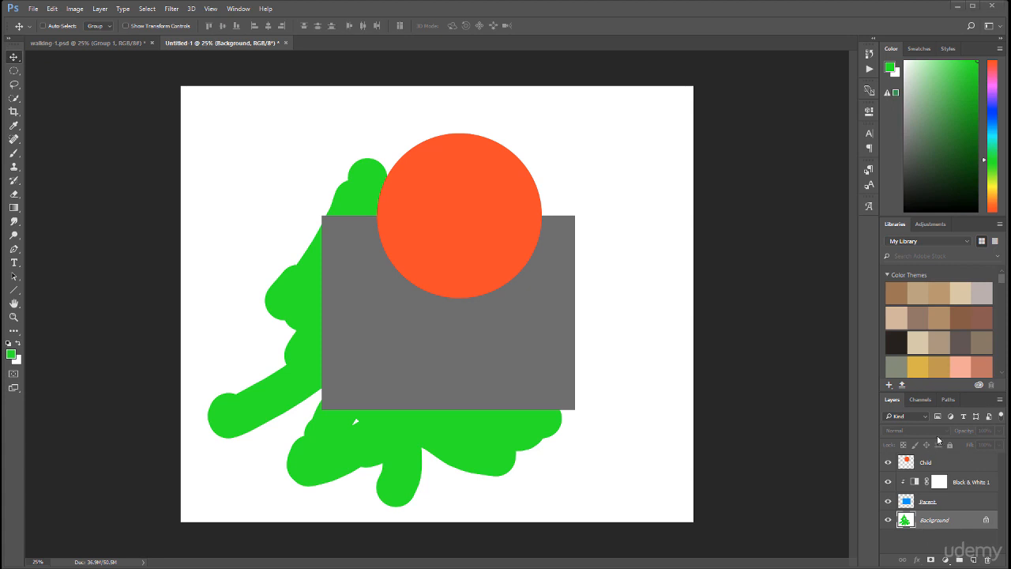
pyautogui.moveTo(924, 461); pyautogui.dragTo(944, 510)
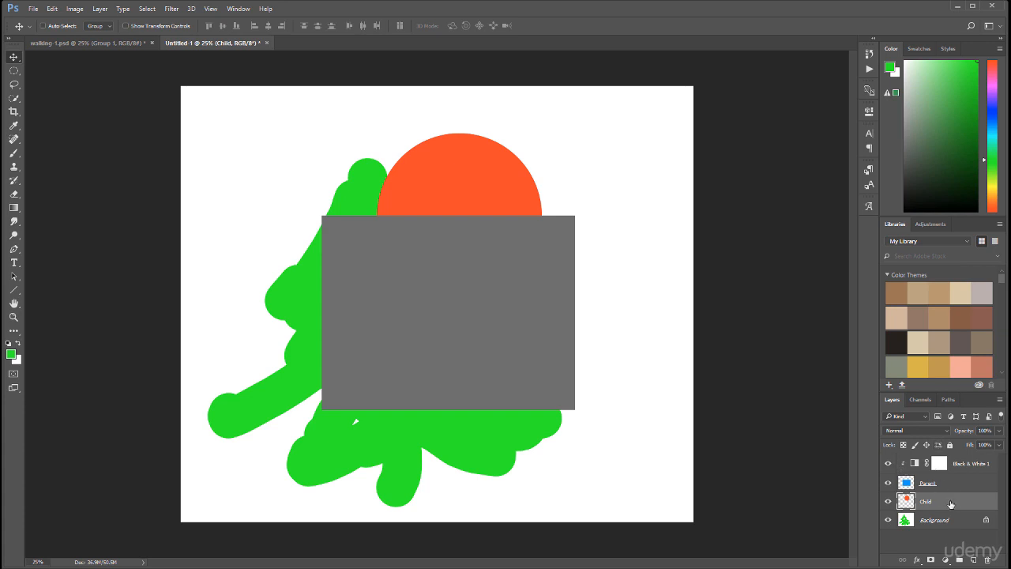
pyautogui.moveTo(949, 503); pyautogui.dragTo(950, 453)
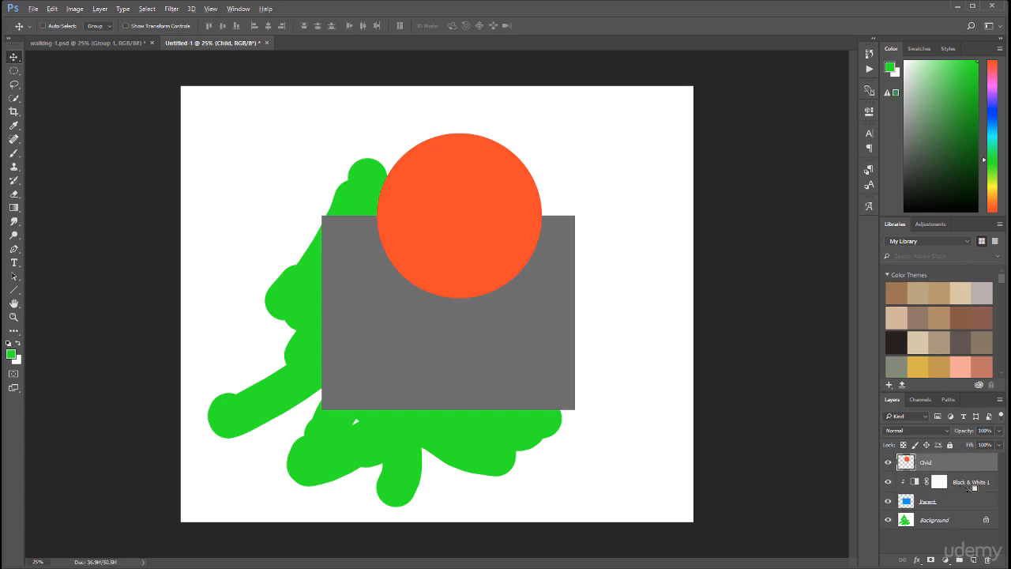
# Release Black & White 1 from its clipping mask and move it above the Child layer.
pyautogui.keyDown('alt'); pyautogui.click(973, 490); pyautogui.keyUp('alt')
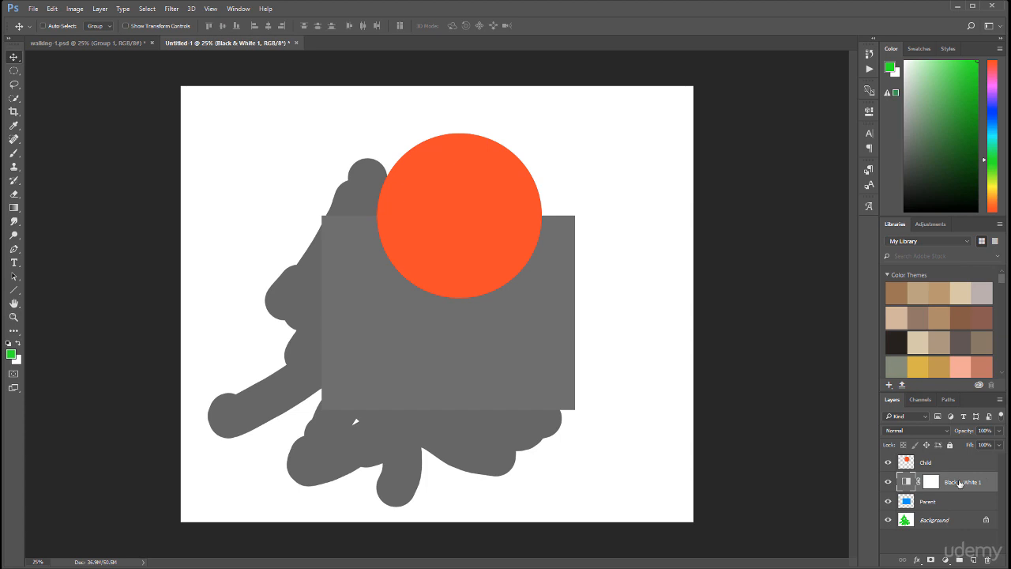
pyautogui.moveTo(961, 482); pyautogui.dragTo(958, 457)
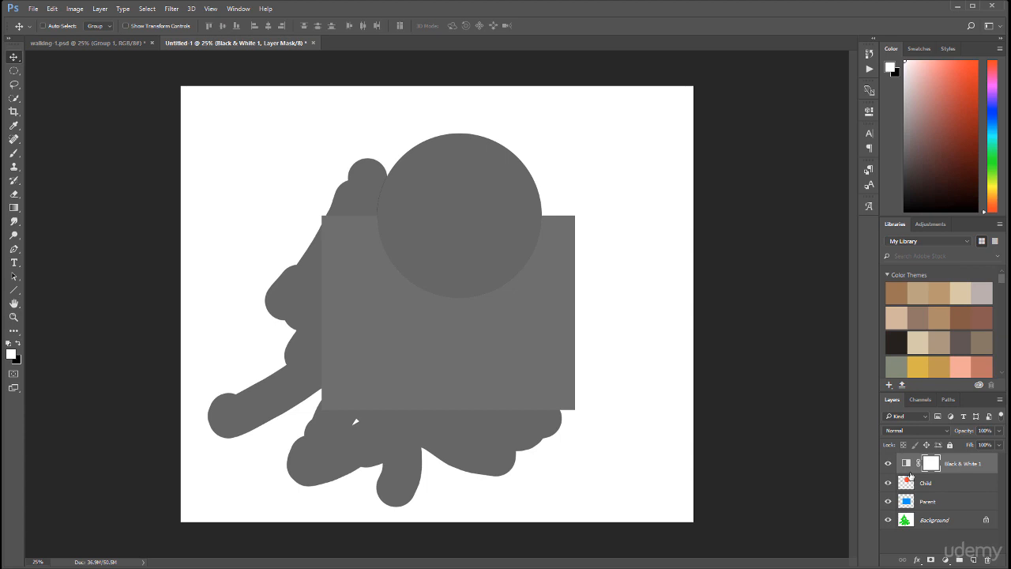
# Clip both Child and Black & White 1 to Parent, and move Black & White 1 between the two layers.
pyautogui.keyDown('alt'); pyautogui.click(957, 490); pyautogui.keyUp('alt')
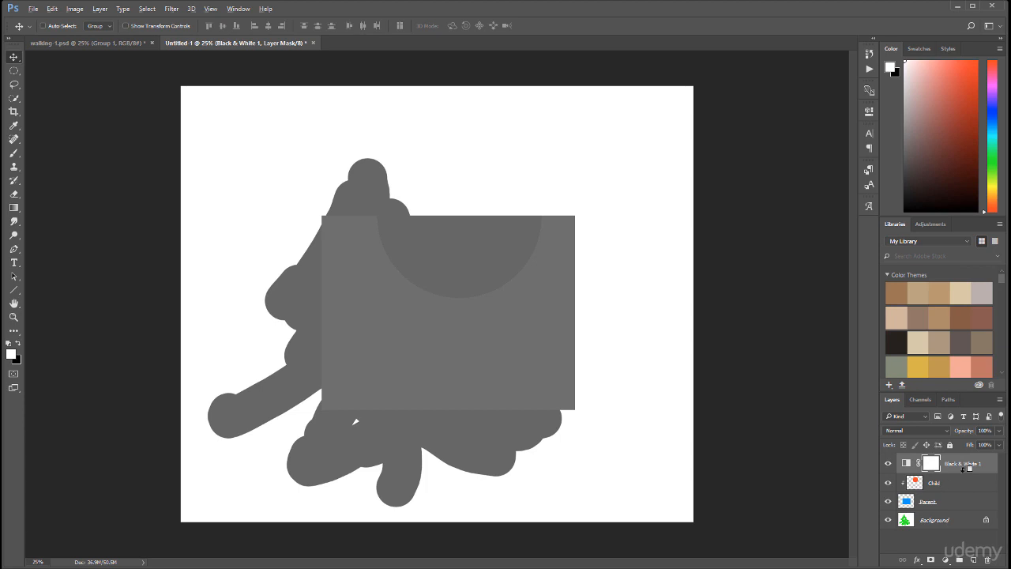
pyautogui.keyDown('alt'); pyautogui.click(965, 467); pyautogui.keyUp('alt')
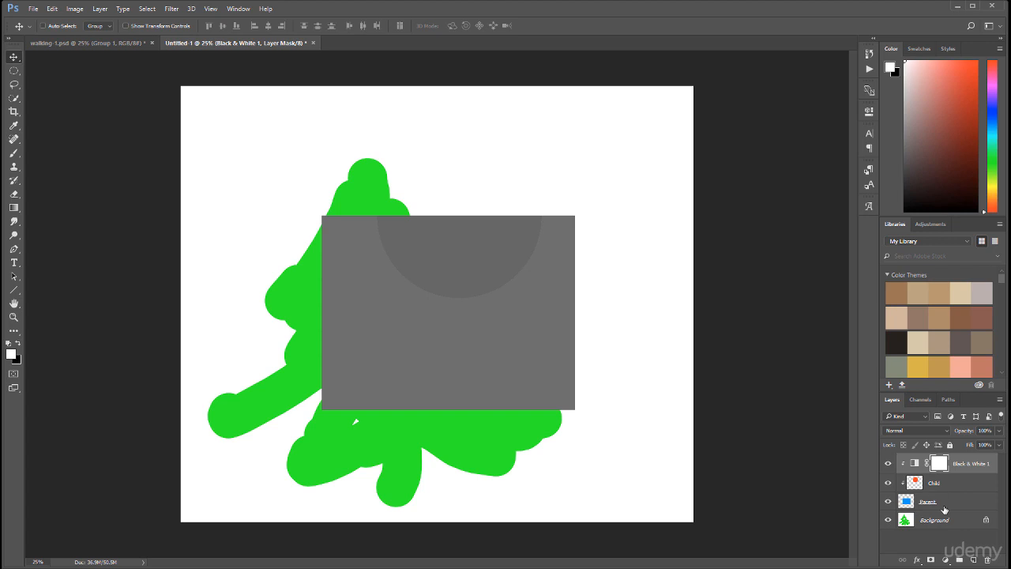
pyautogui.click(969, 464)
pyautogui.moveTo(966, 471); pyautogui.dragTo(957, 493)
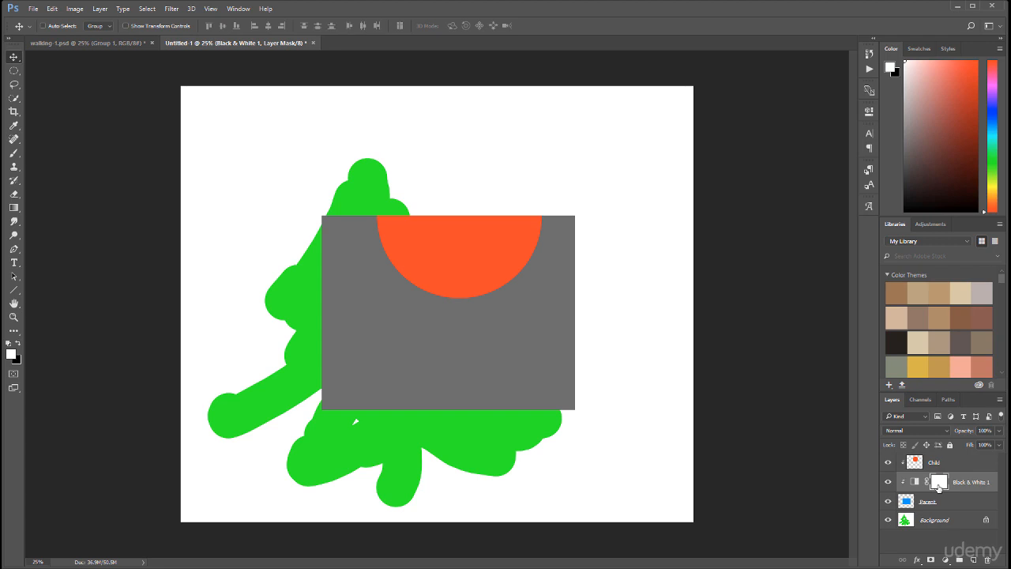